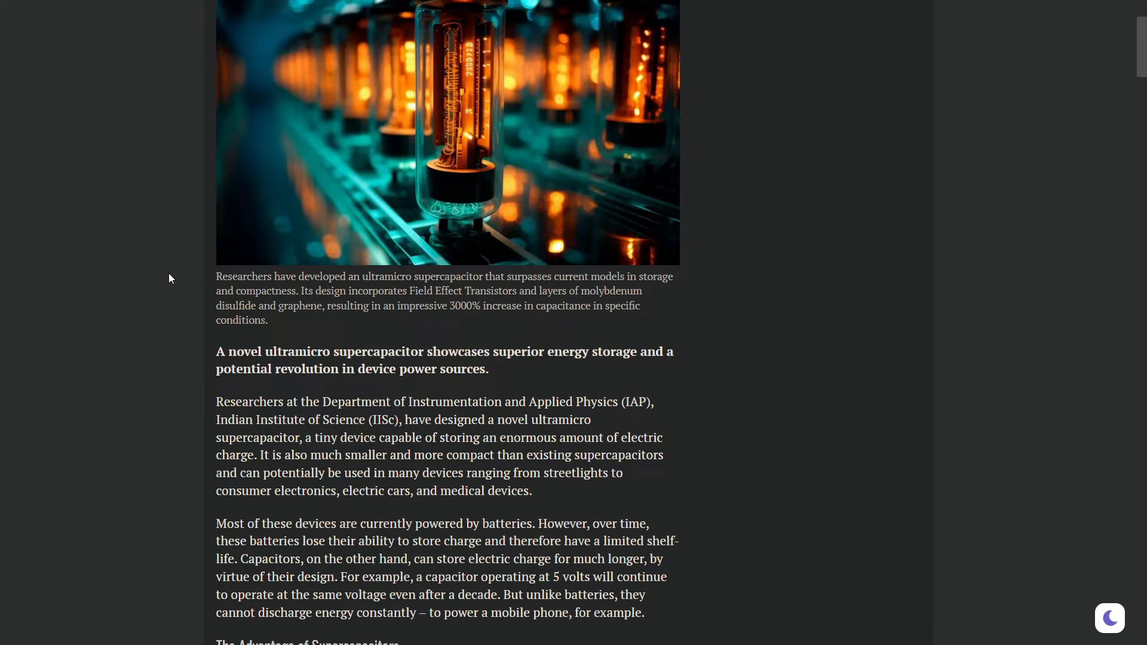
scroll(169, 277, "down", 1)
scroll(168, 278, "down", 1)
scroll(168, 277, "down", 1)
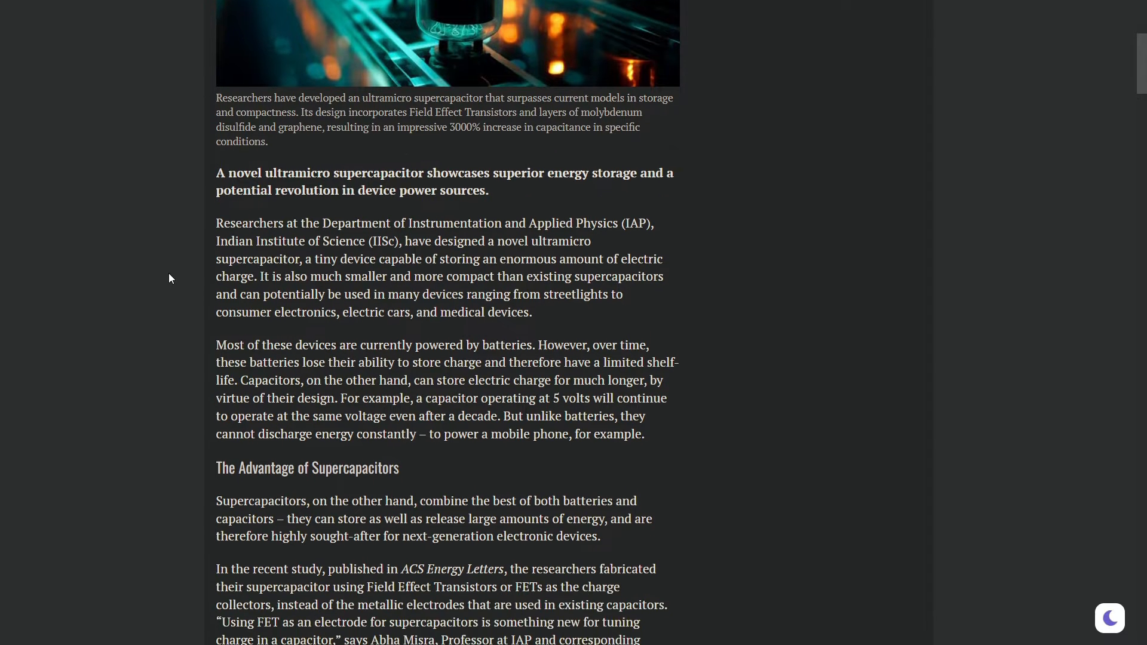
scroll(169, 278, "down", 1)
scroll(168, 278, "down", 1)
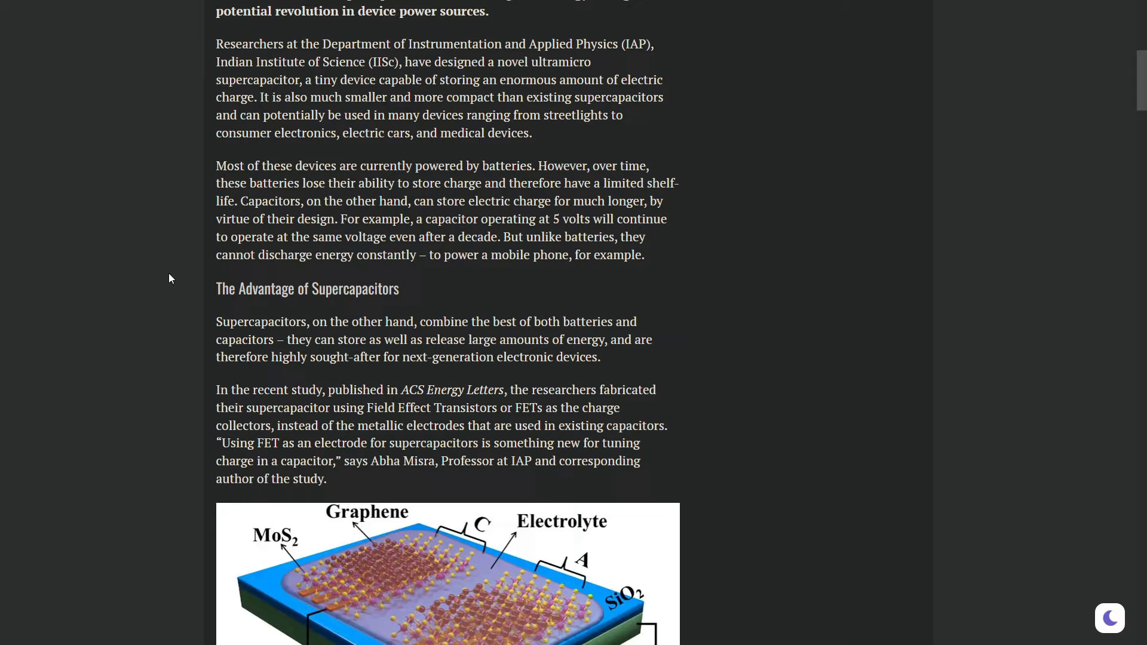
scroll(169, 278, "down", 1)
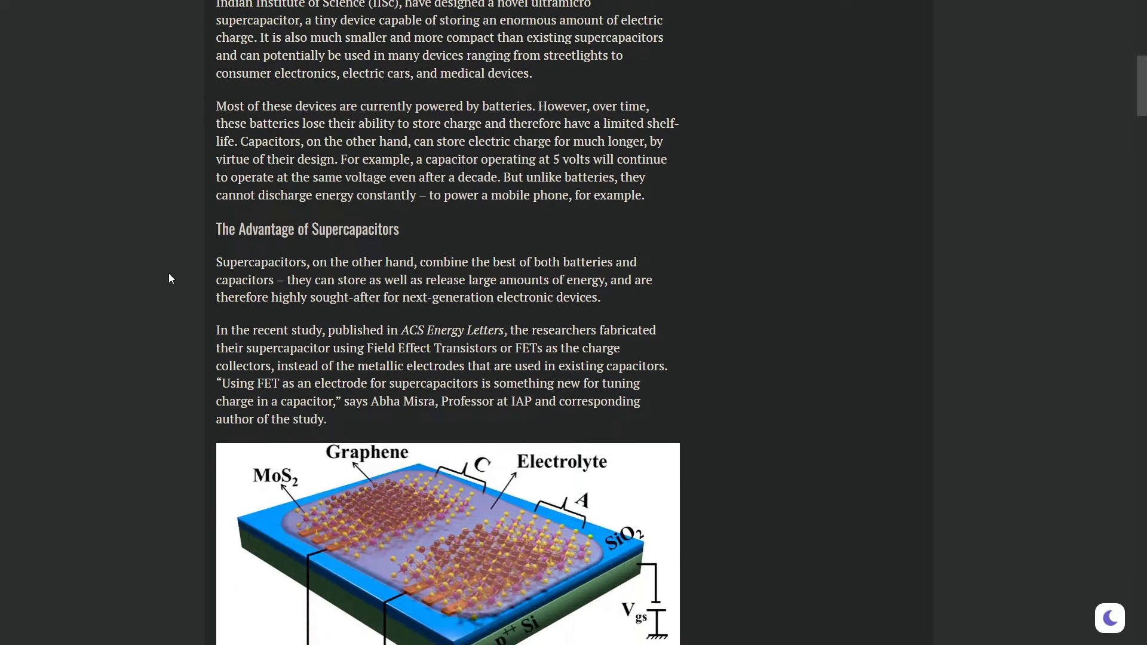
scroll(610, 294, "down", 5)
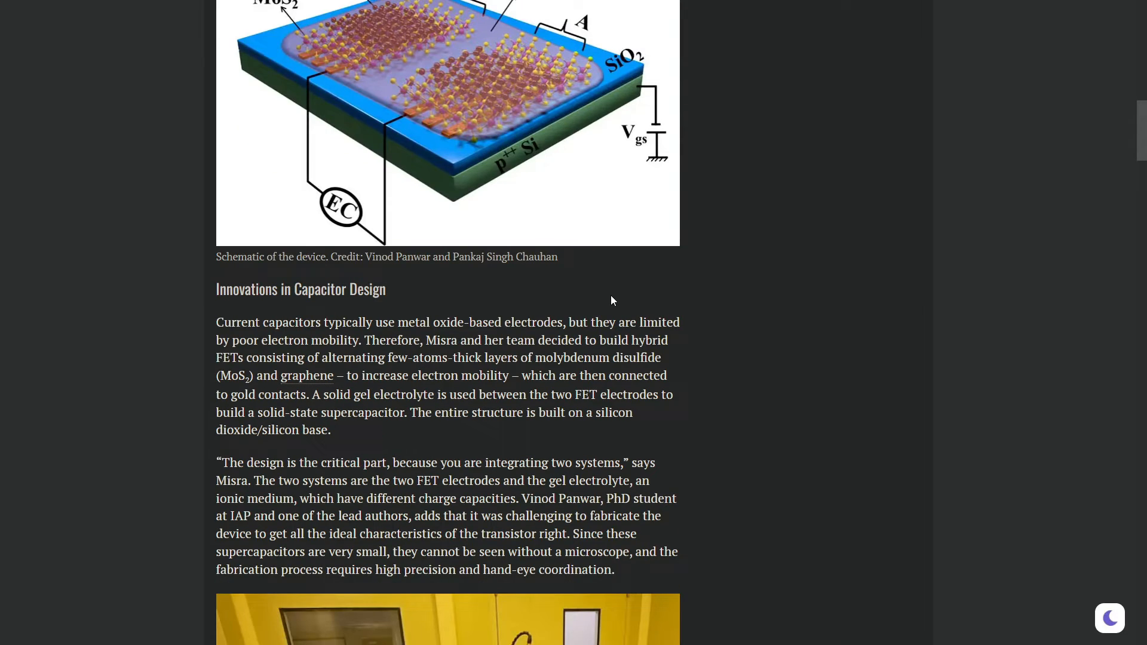
scroll(627, 311, "down", 2)
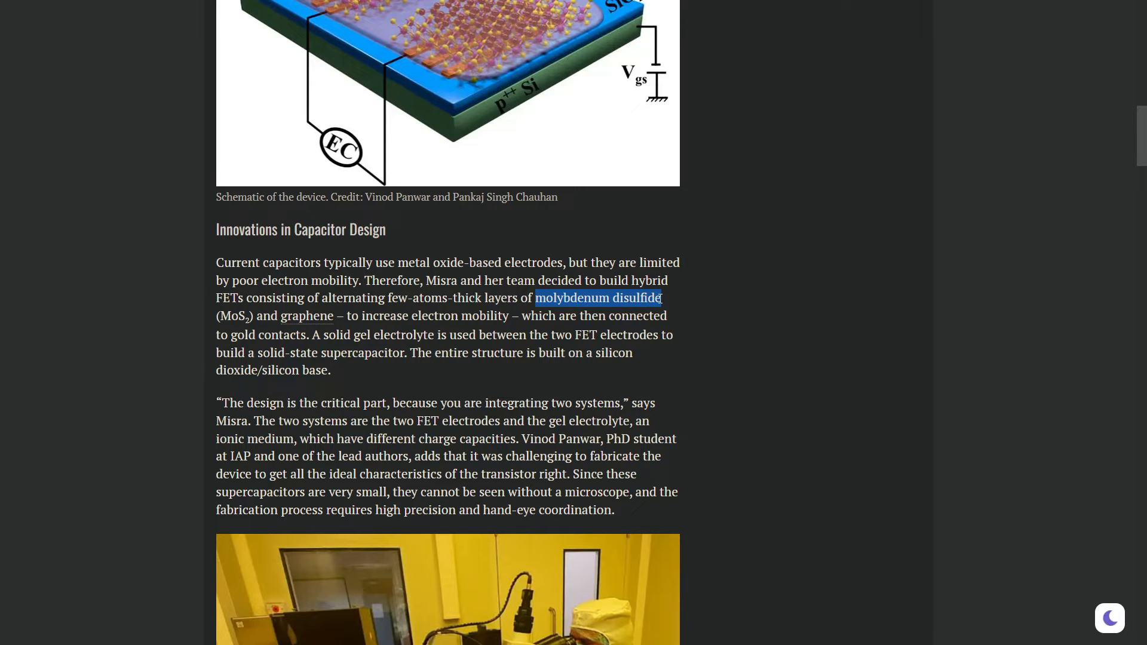
scroll(770, 344, "down", 2)
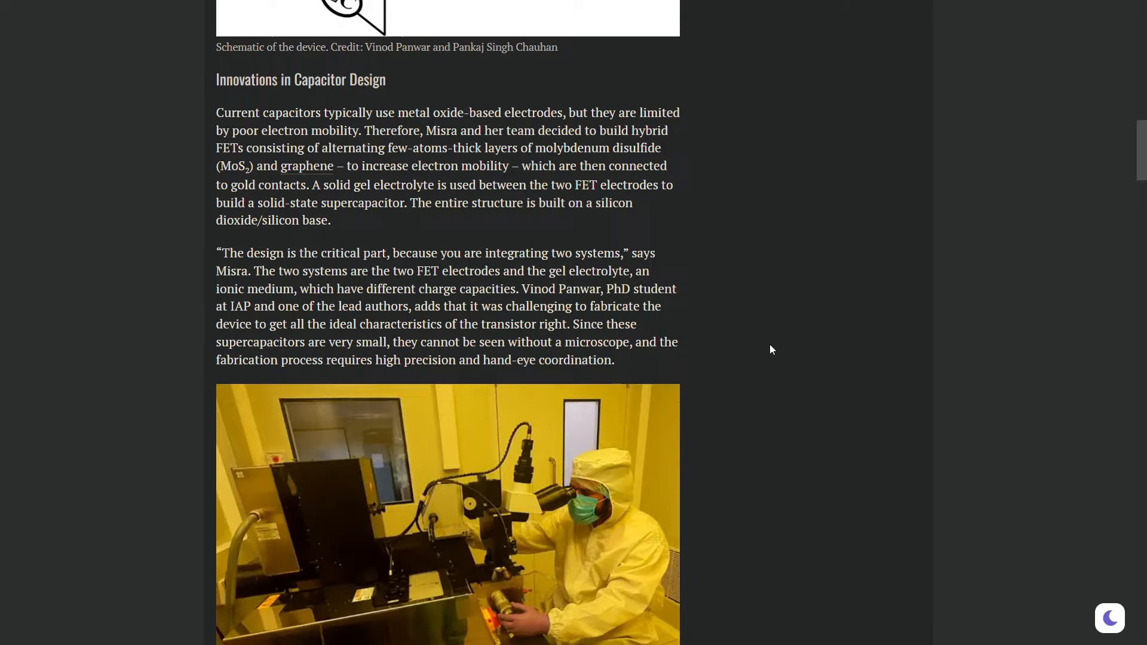
scroll(776, 345, "down", 1)
scroll(778, 345, "down", 1)
scroll(777, 345, "down", 1)
scroll(778, 350, "down", 1)
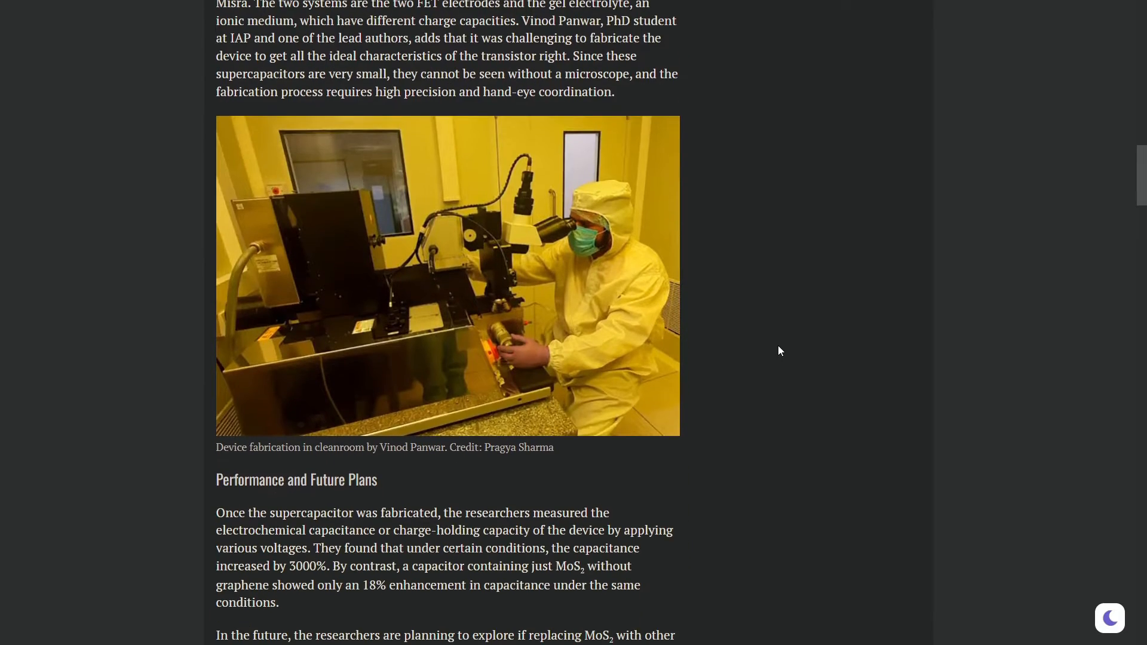
scroll(778, 351, "down", 1)
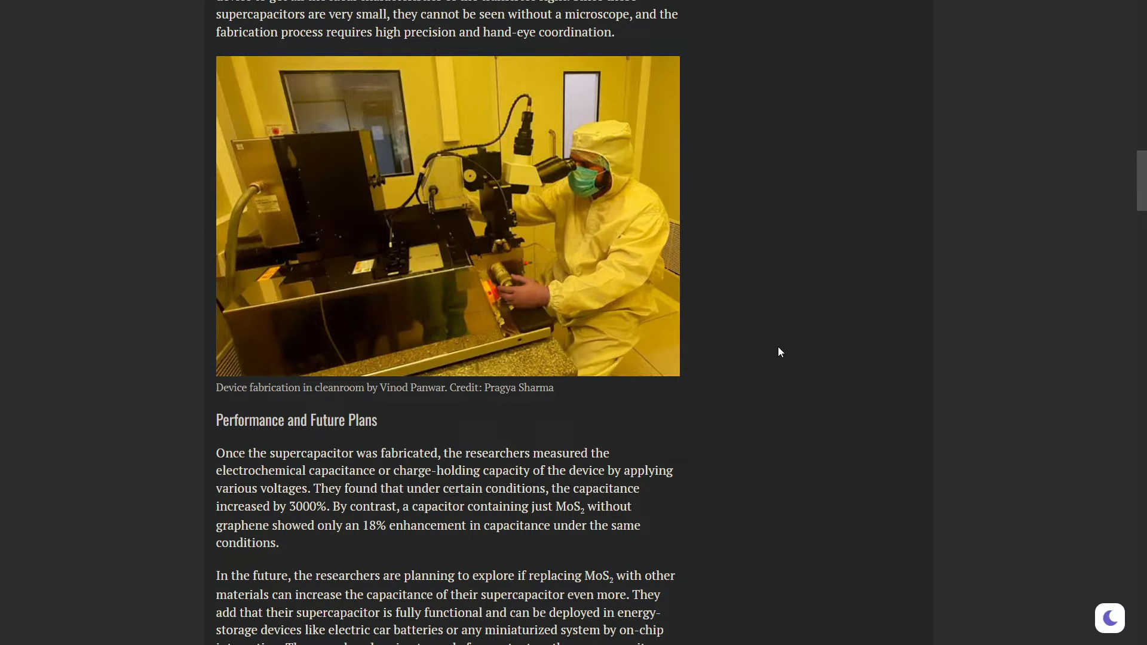
scroll(778, 351, "down", 1)
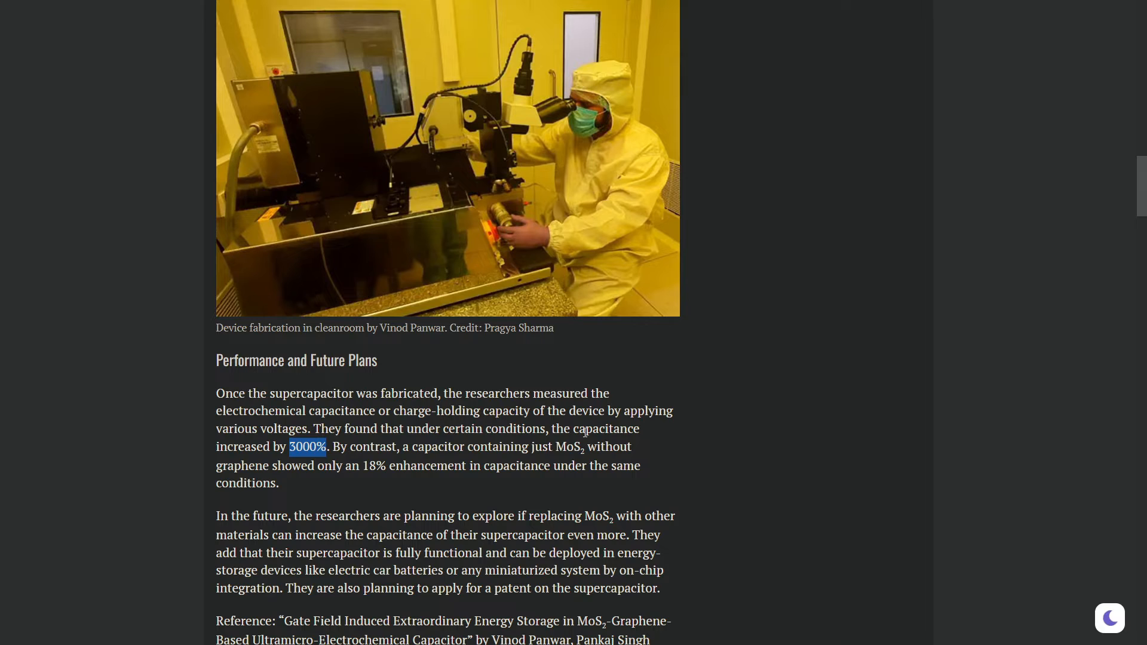
scroll(483, 274, "up", 10)
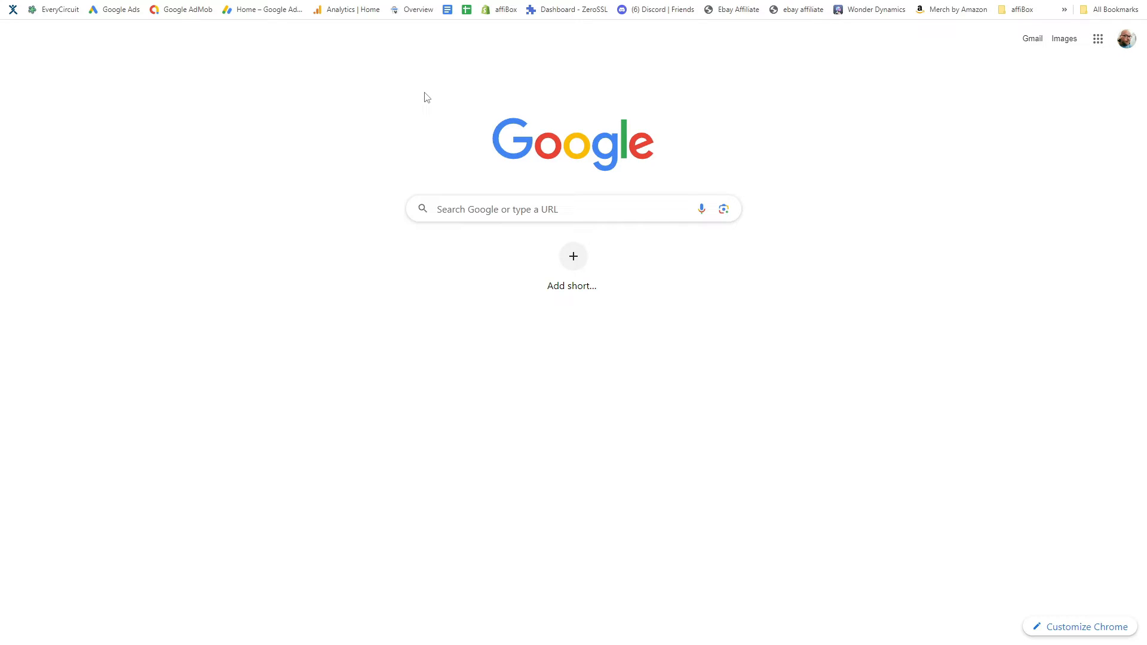
- Look up and play the Google pronunciation of 'molybdenum disulfide', then return to the article
left_click(482, 209)
type("molybdenum disulfide")
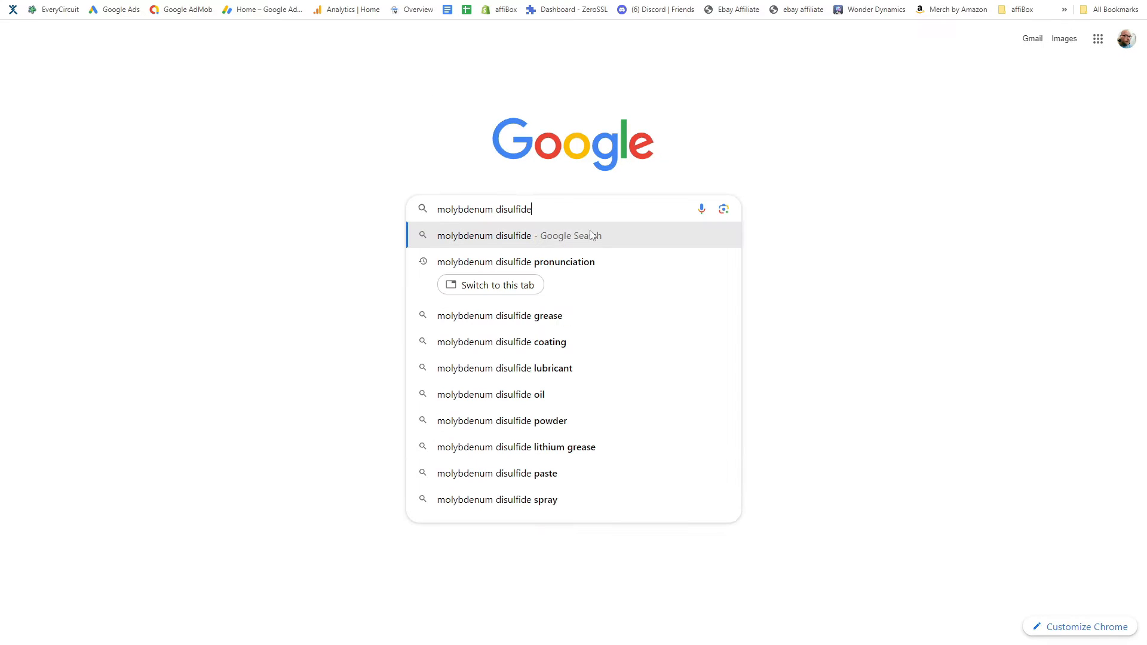
left_click(587, 263)
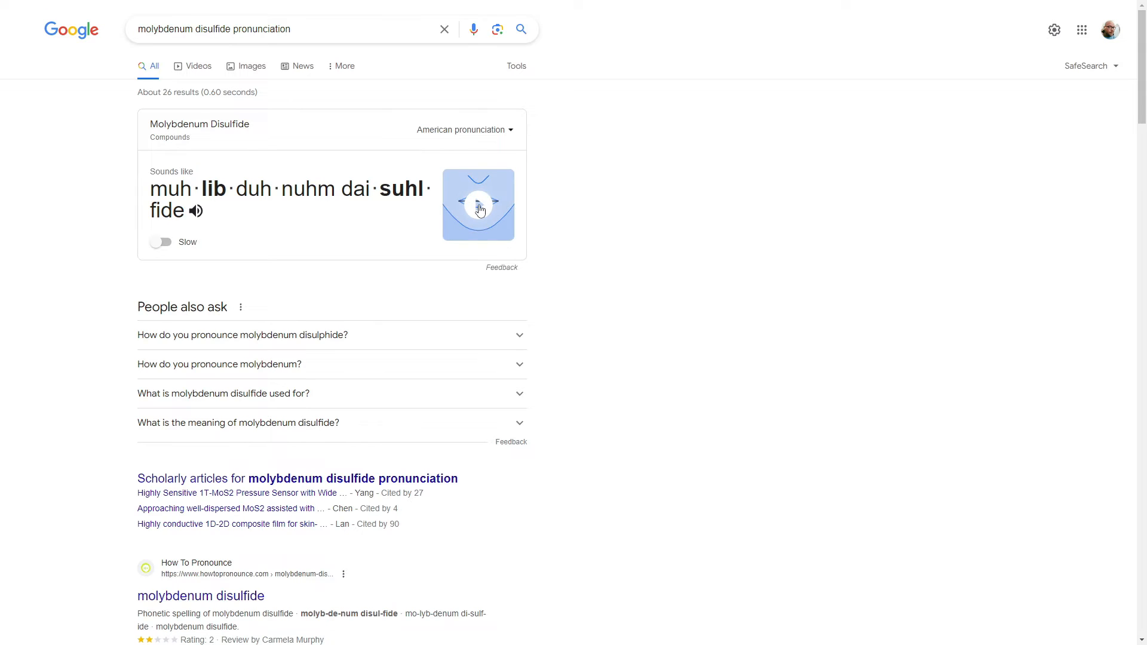
left_click(479, 205)
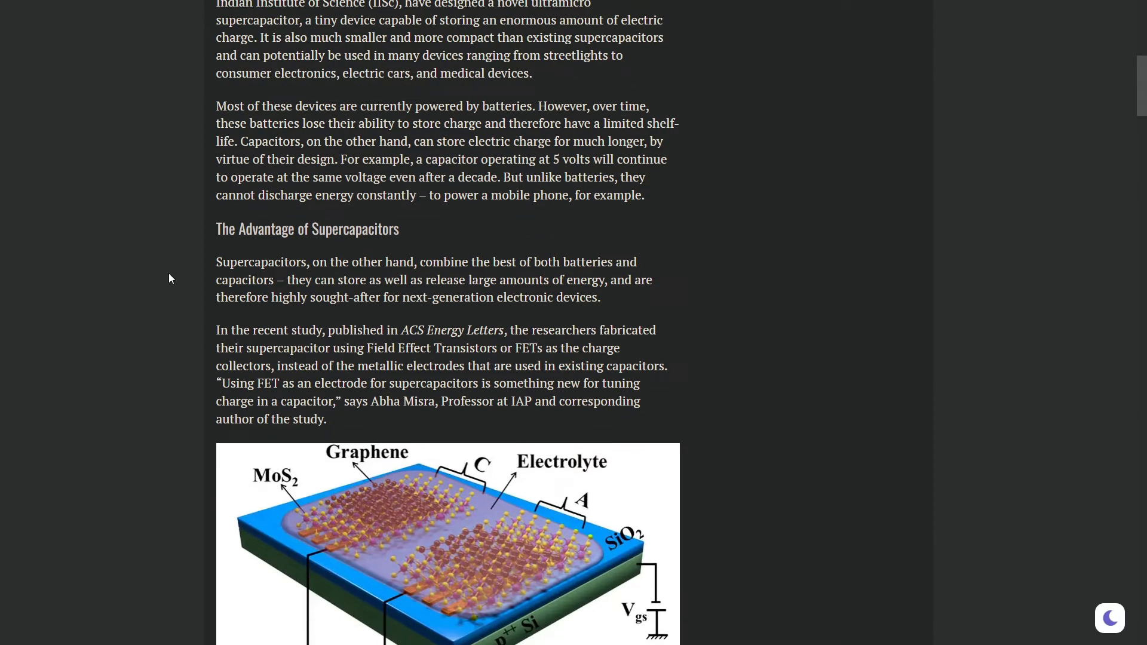
scroll(170, 278, "down", 1)
scroll(170, 278, "down", 1)
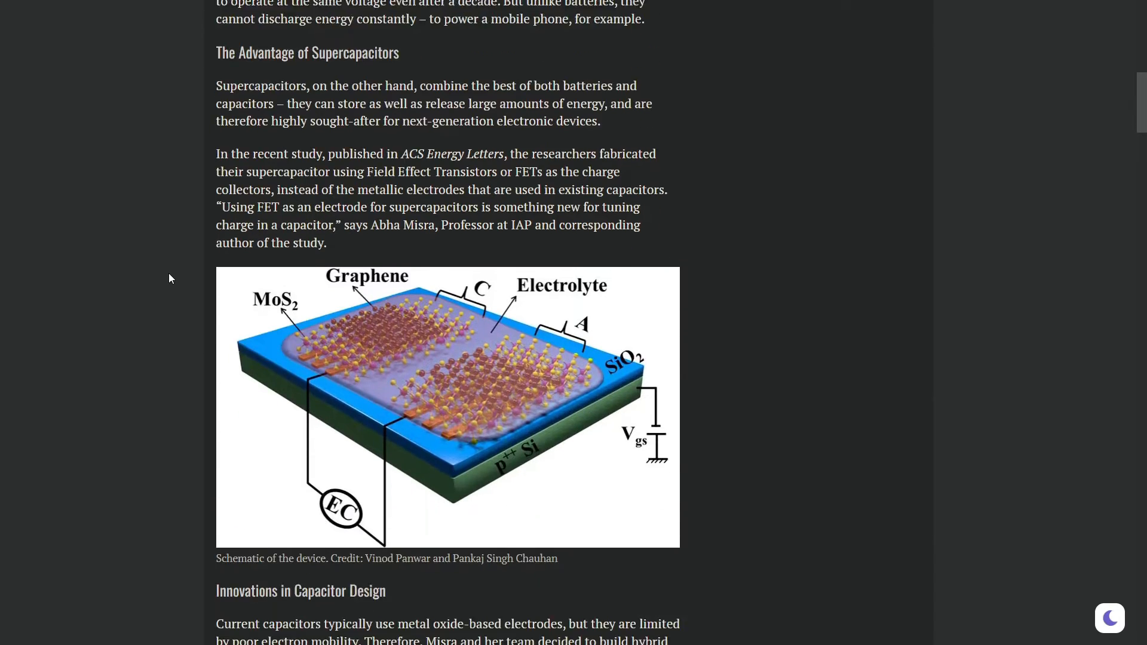
scroll(170, 277, "down", 1)
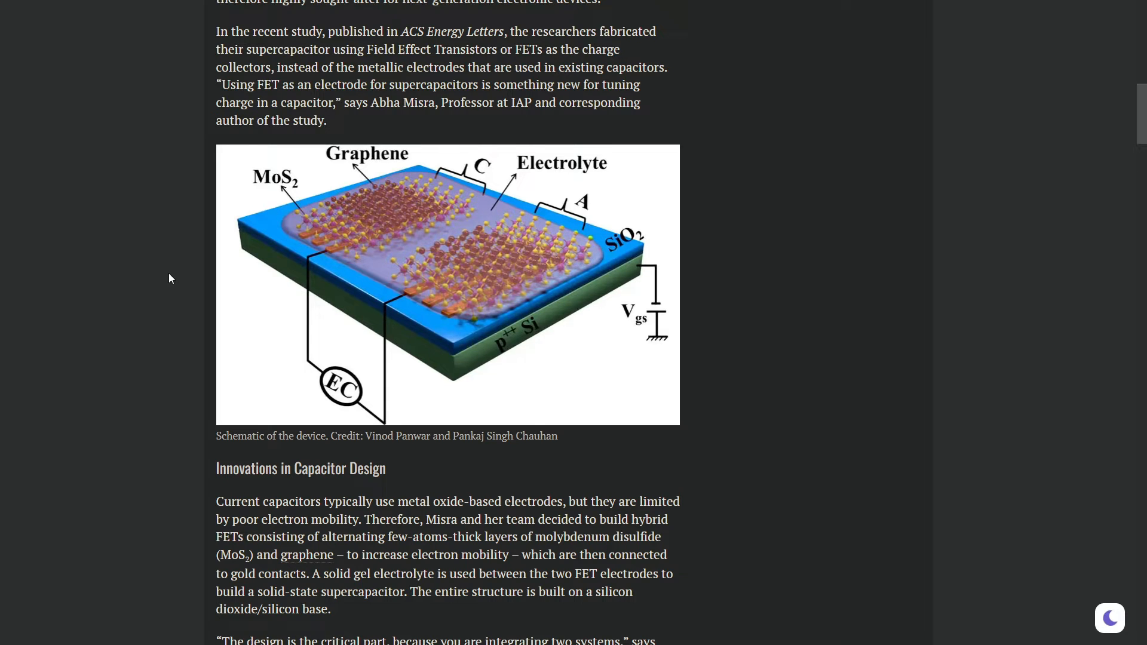
scroll(168, 277, "down", 1)
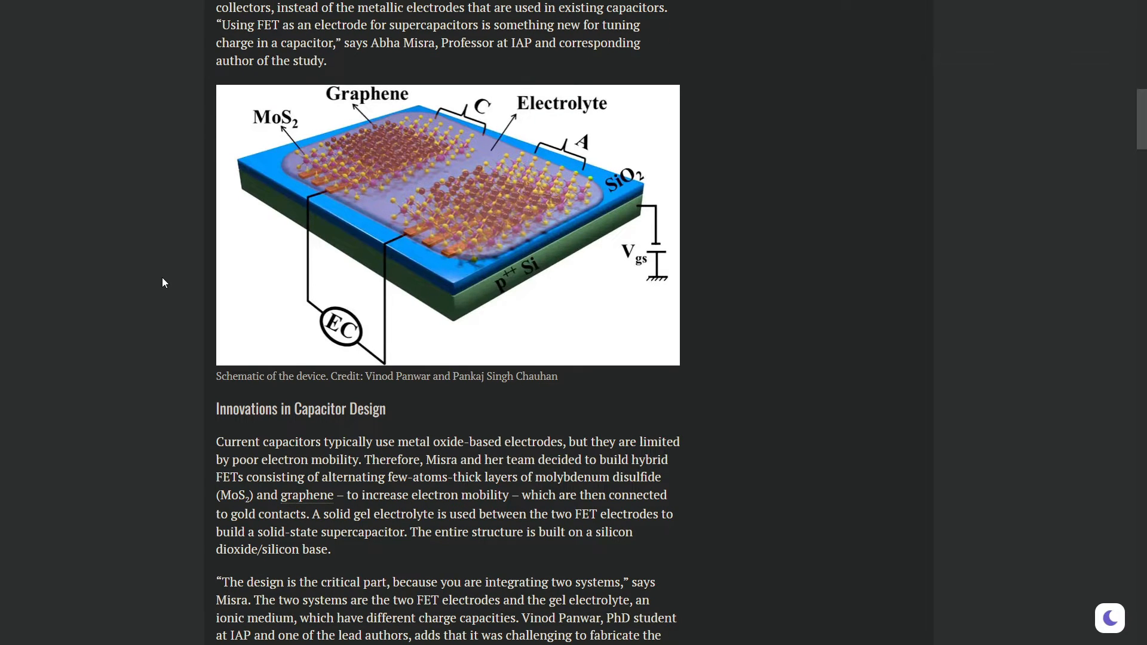
scroll(163, 283, "down", 1)
scroll(162, 282, "down", 1)
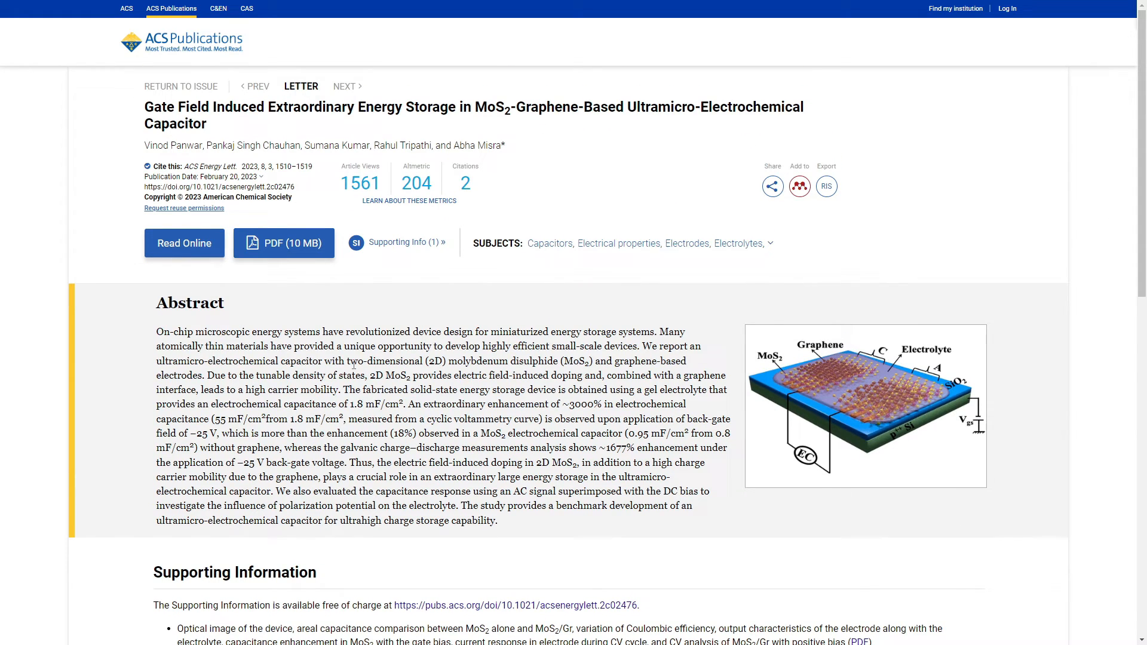
scroll(365, 360, "down", 2)
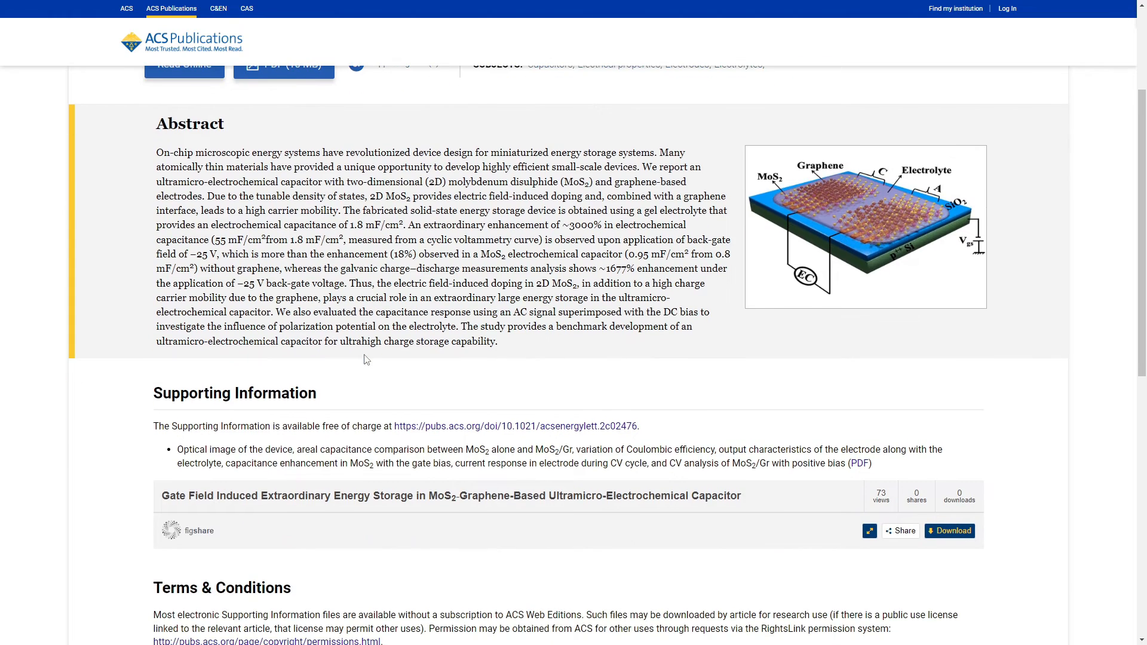
scroll(365, 360, "down", 1)
scroll(365, 360, "down", 1)
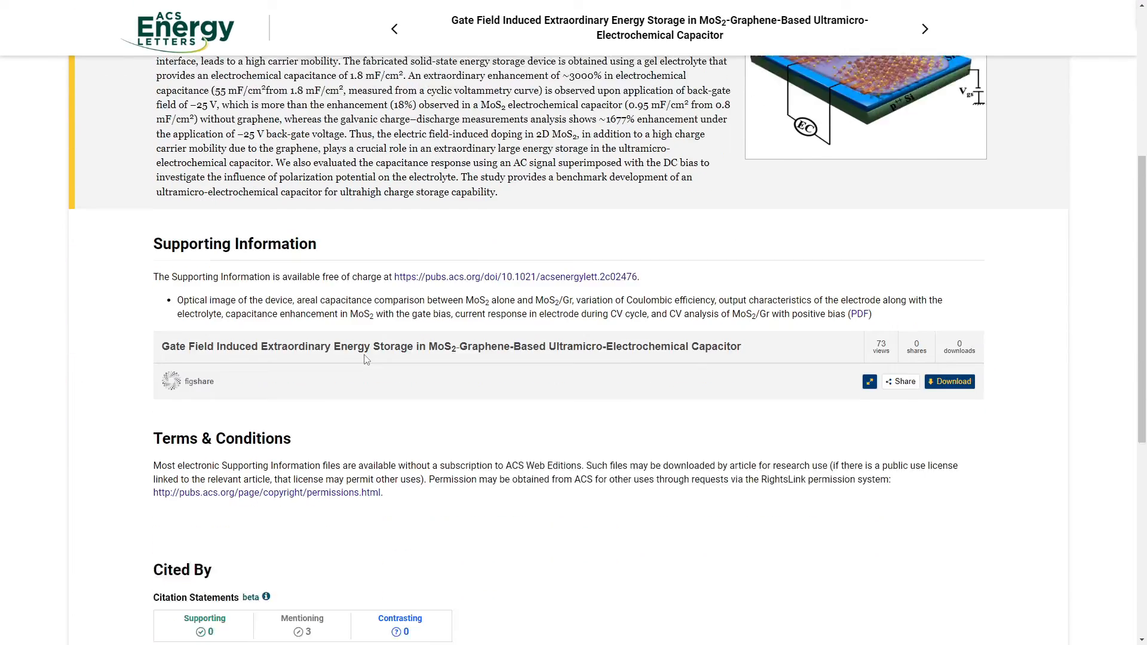
scroll(365, 360, "down", 1)
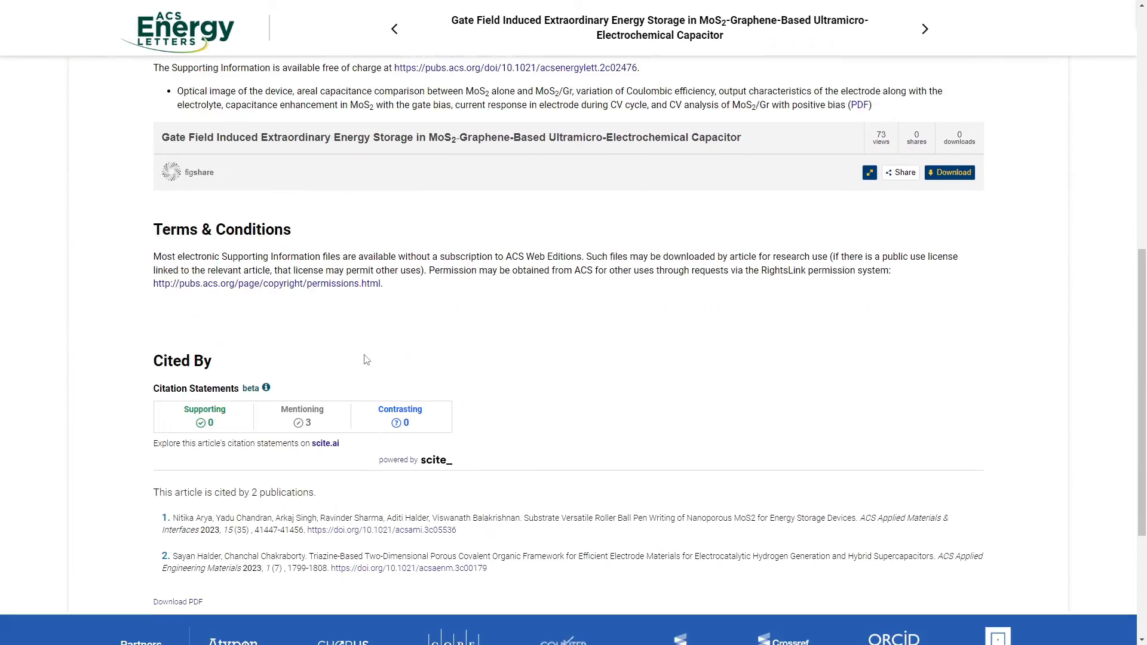
scroll(365, 359, "up", 2)
scroll(365, 359, "down", 2)
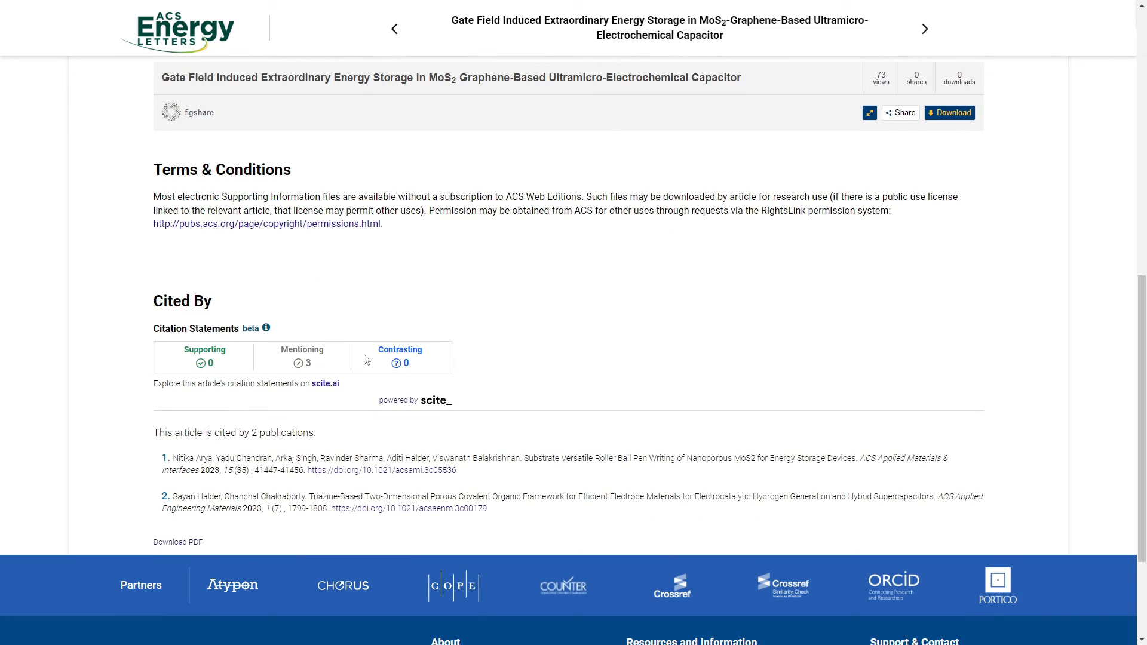
scroll(365, 360, "up", 2)
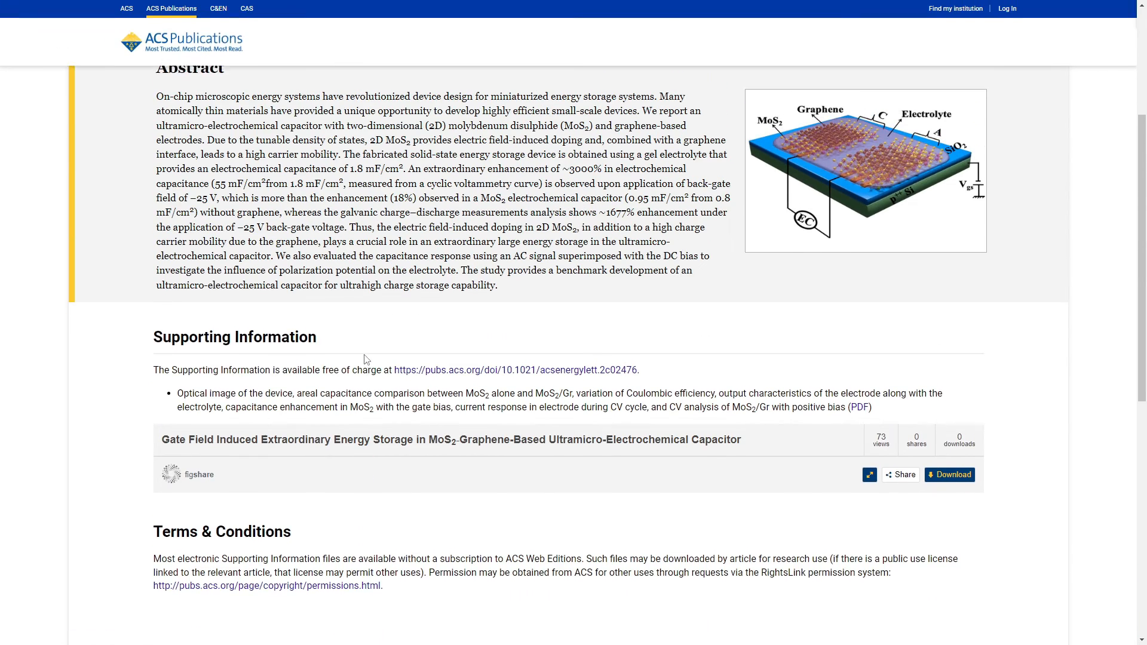
scroll(365, 359, "up", 2)
scroll(365, 360, "up", 2)
scroll(365, 360, "down", 1)
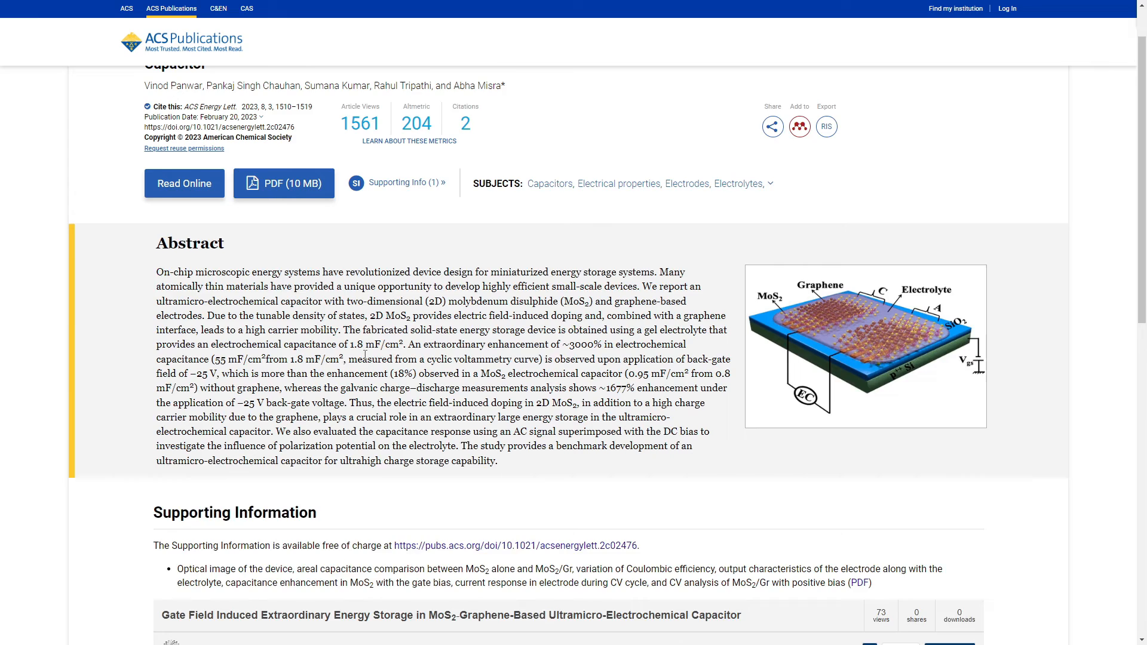